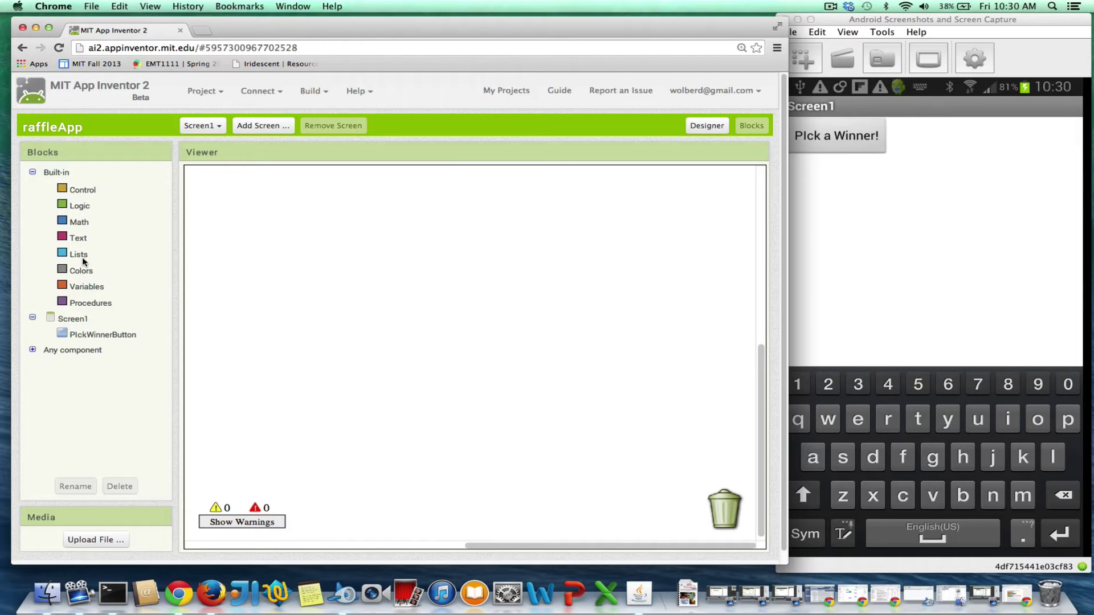
Step: Add 'initialize global incomingTexts to' with a 'create empty list' block as its value
{"action": "left_click", "coordinate": [87, 287]}
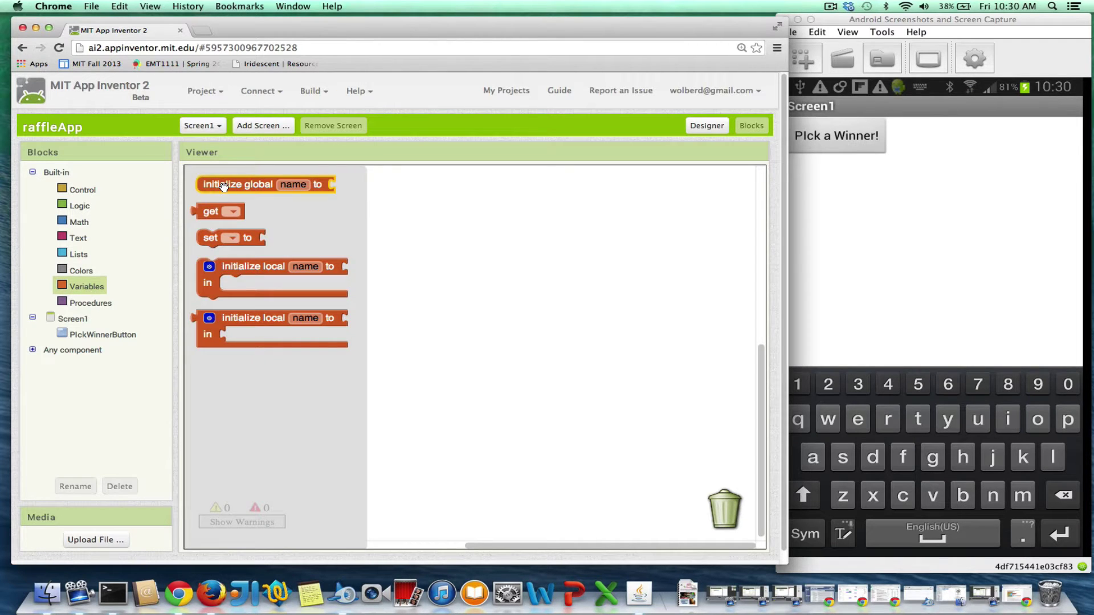
{"action": "left_click_drag", "start_coordinate": [225, 186], "coordinate": [291, 221]}
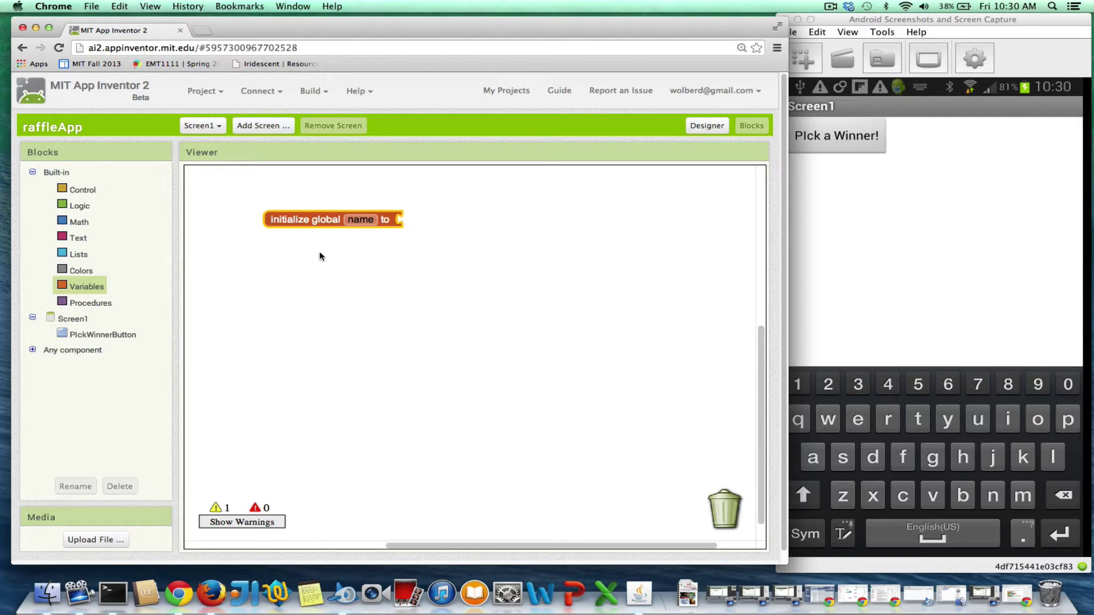
{"action": "left_click", "coordinate": [358, 220]}
{"action": "type", "text": "inc"}
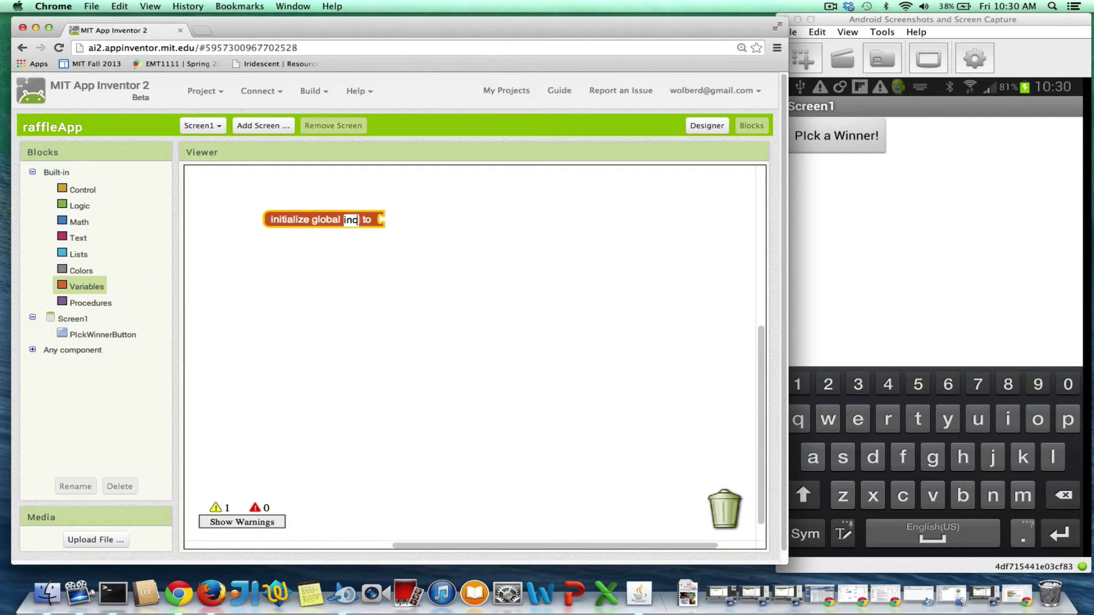
{"action": "type", "text": "omingTexts"}
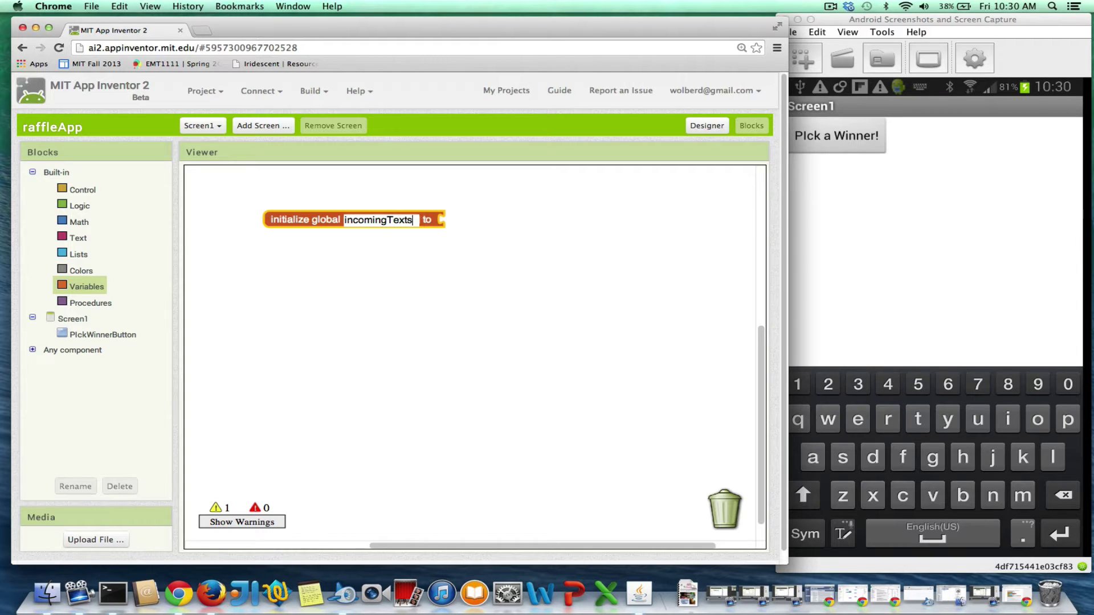
{"action": "left_click", "coordinate": [371, 271]}
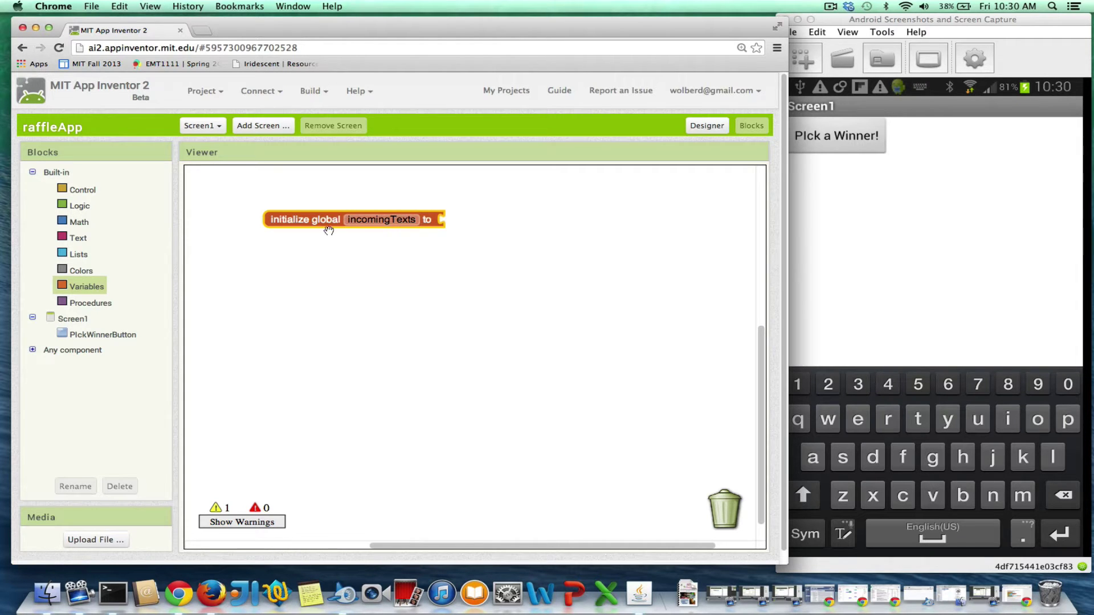
{"action": "left_click", "coordinate": [75, 255]}
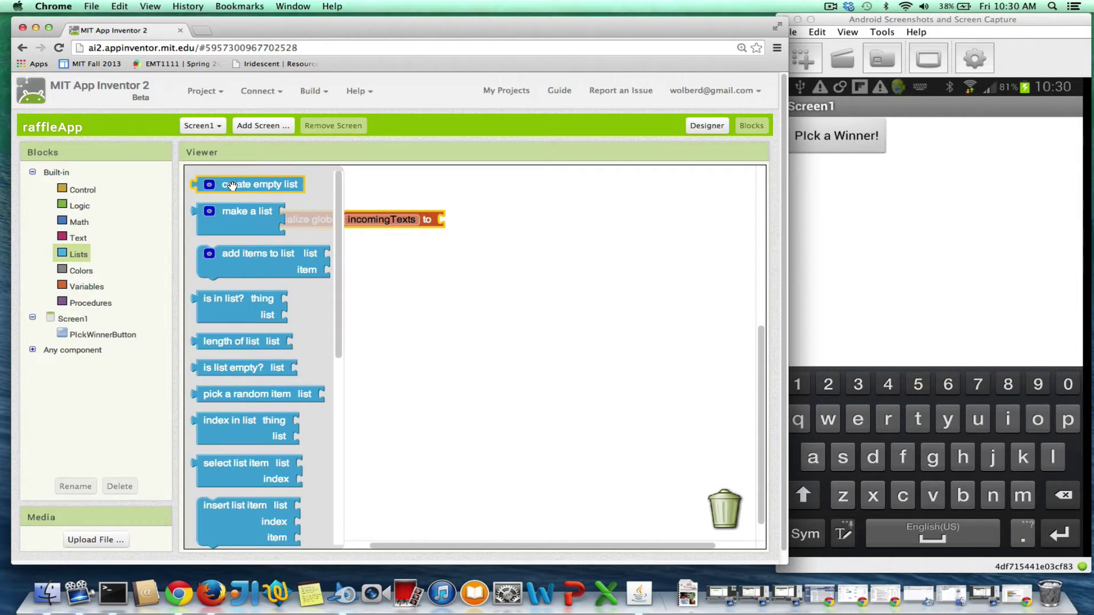
{"action": "mouse_move", "coordinate": [257, 181]}
{"action": "left_mouse_down"}
{"action": "mouse_move", "coordinate": [507, 216]}
{"action": "mouse_move", "coordinate": [487, 223]}
{"action": "left_mouse_up"}
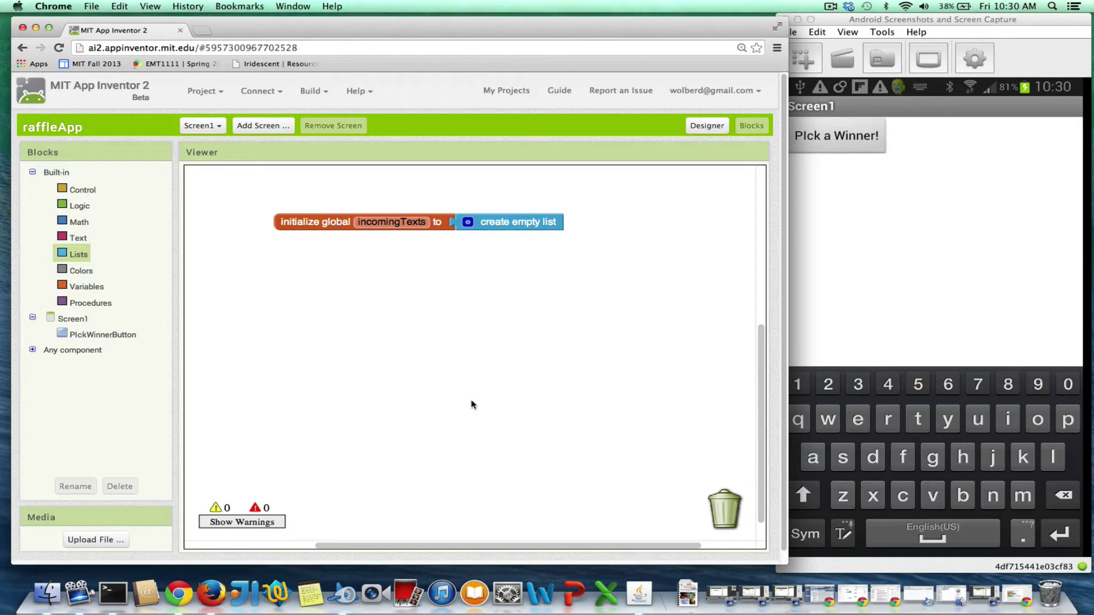
Step: In the Designer, drag a Texting component from the Social palette onto Screen1
{"action": "left_click", "coordinate": [707, 125]}
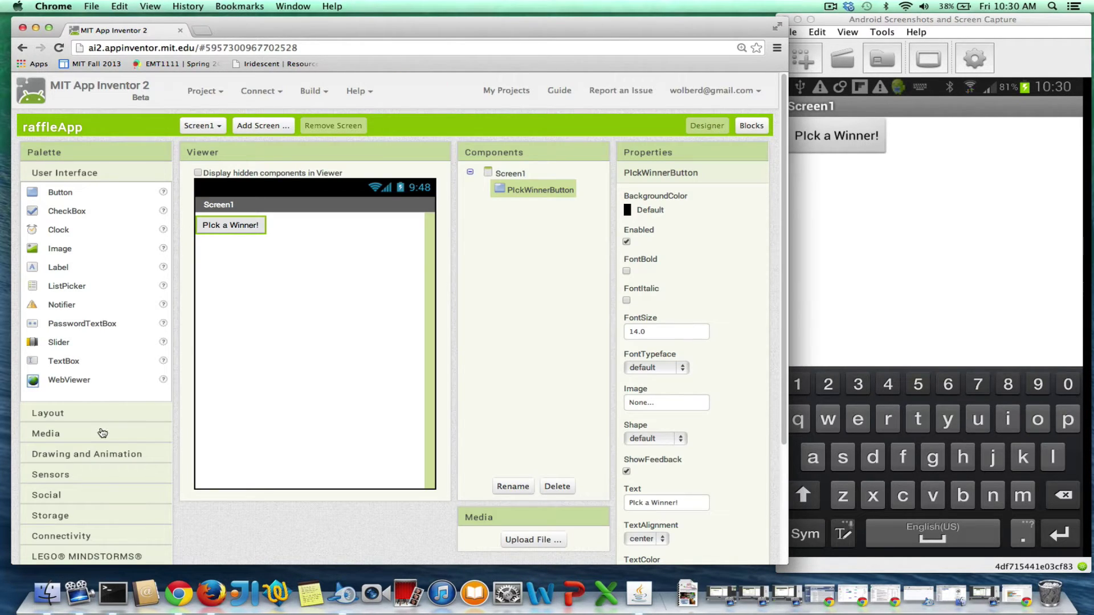
{"action": "left_click", "coordinate": [53, 501]}
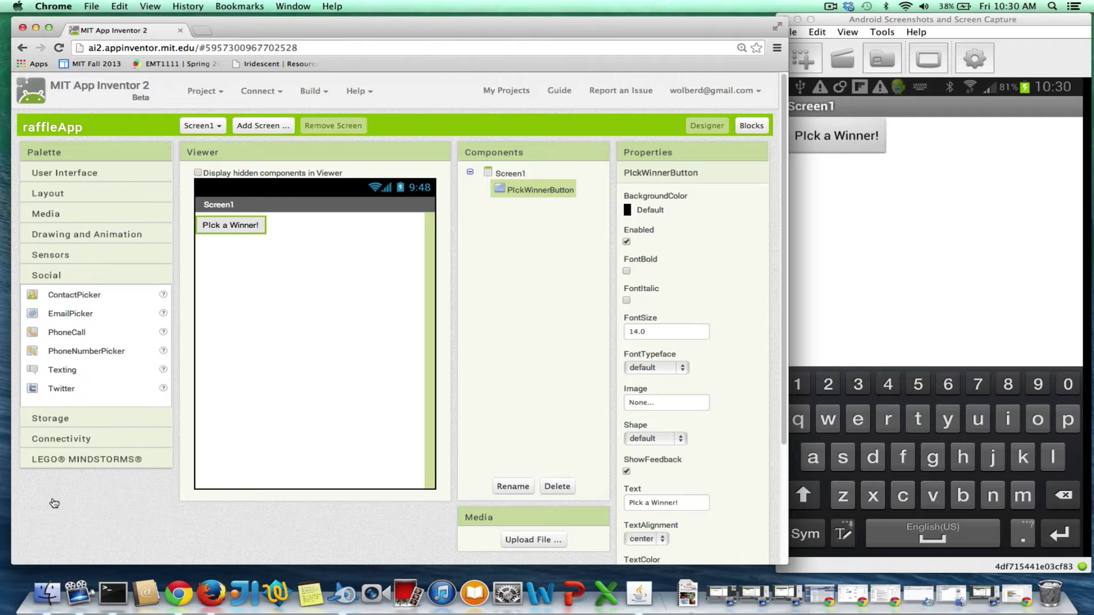
{"action": "left_click_drag", "start_coordinate": [73, 376], "coordinate": [262, 316]}
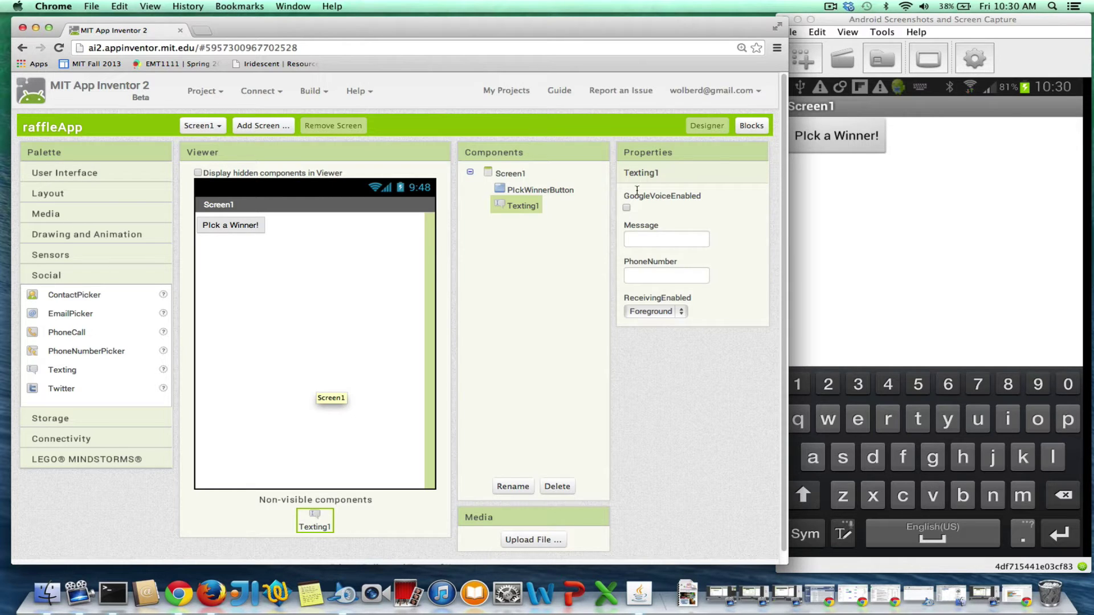
Step: Place a 'when Texting1.MessageReceived' event handler on the blocks canvas
{"action": "left_click", "coordinate": [750, 126]}
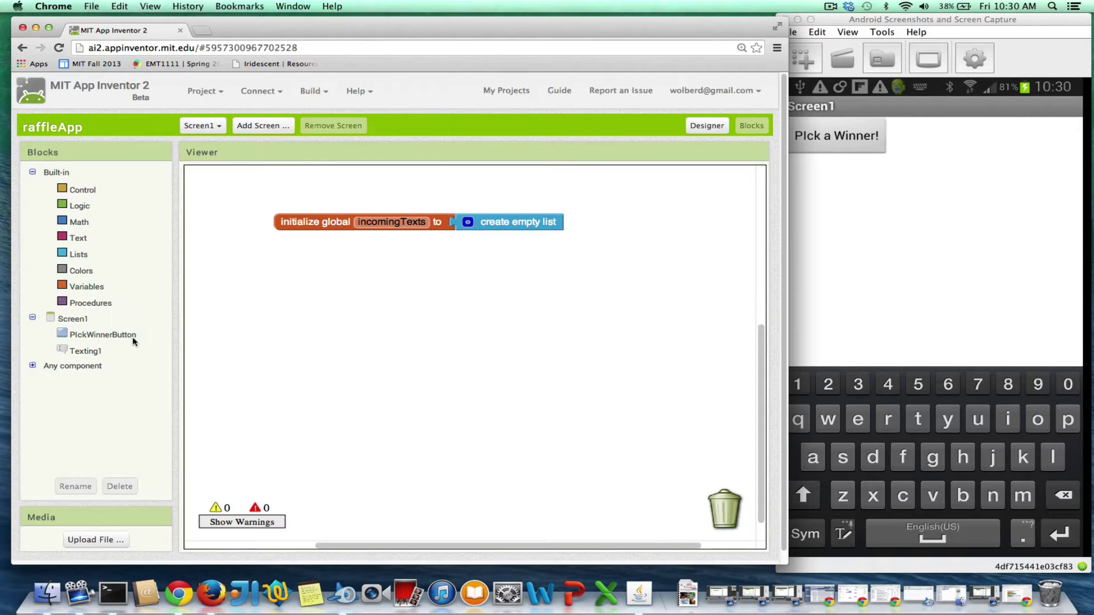
{"action": "left_click", "coordinate": [85, 351]}
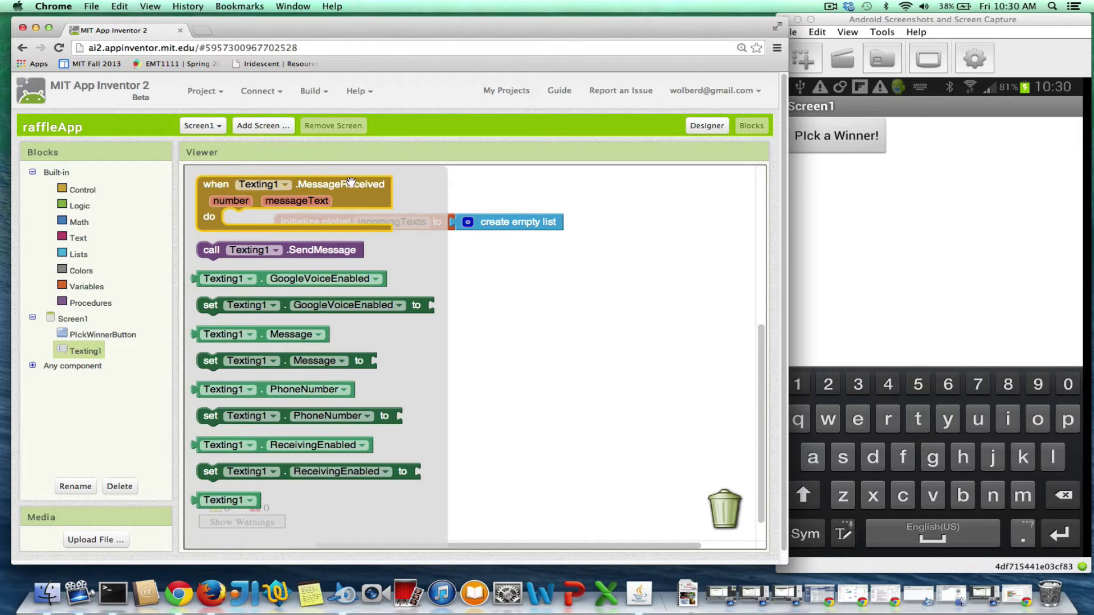
{"action": "mouse_move", "coordinate": [221, 194]}
{"action": "left_mouse_down"}
{"action": "mouse_move", "coordinate": [416, 268]}
{"action": "mouse_move", "coordinate": [428, 250]}
{"action": "left_mouse_up"}
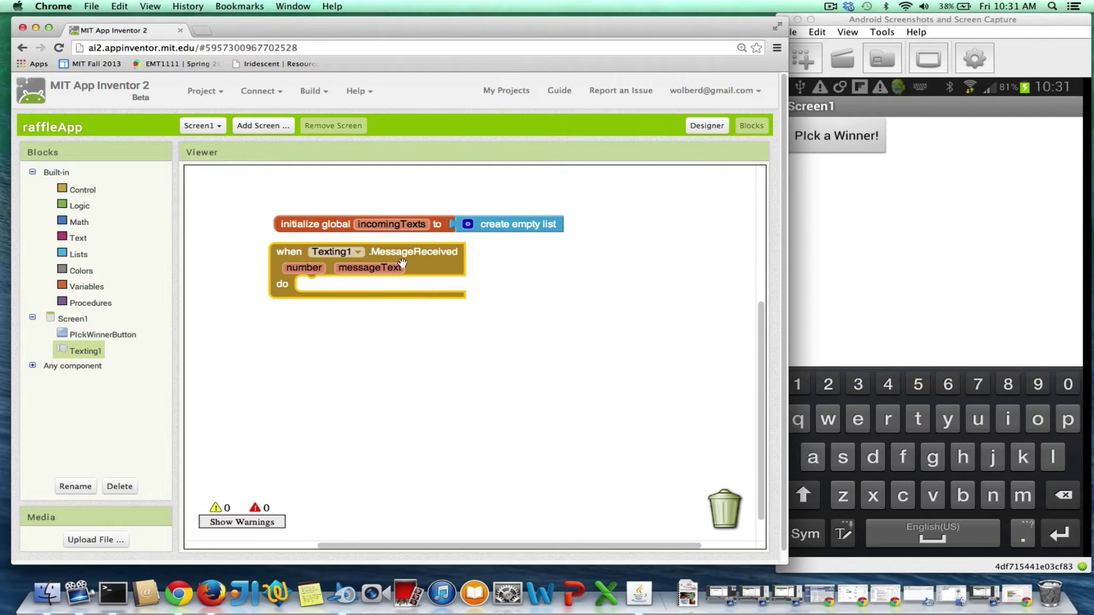
{"action": "left_click", "coordinate": [305, 268]}
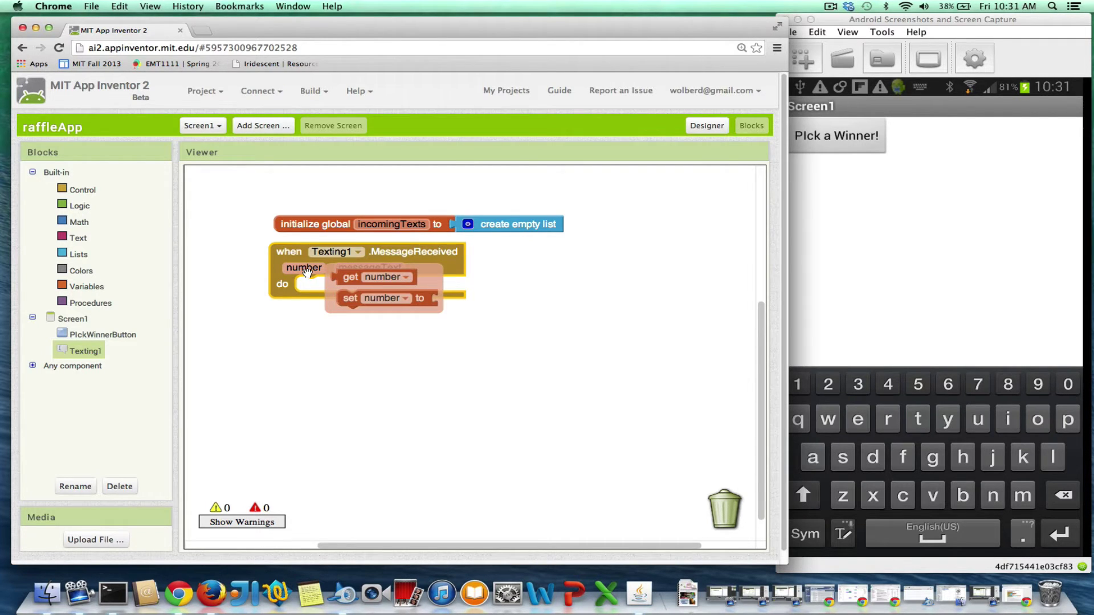
{"action": "left_click", "coordinate": [549, 309]}
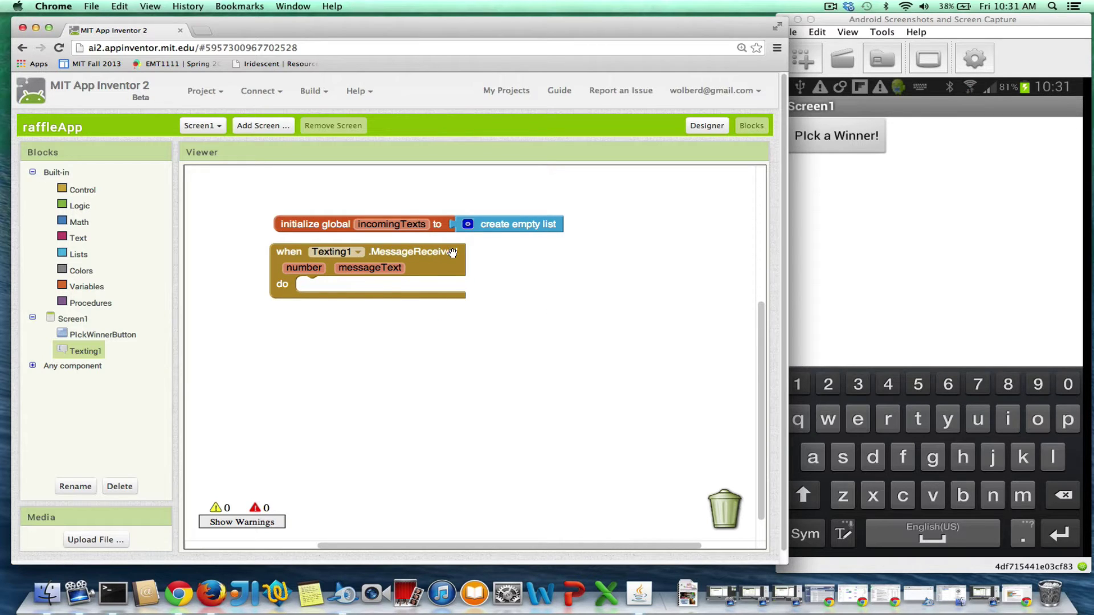
Step: Inside it, add 'add items to list' with global incomingTexts as list and number as item
{"action": "left_click", "coordinate": [78, 254]}
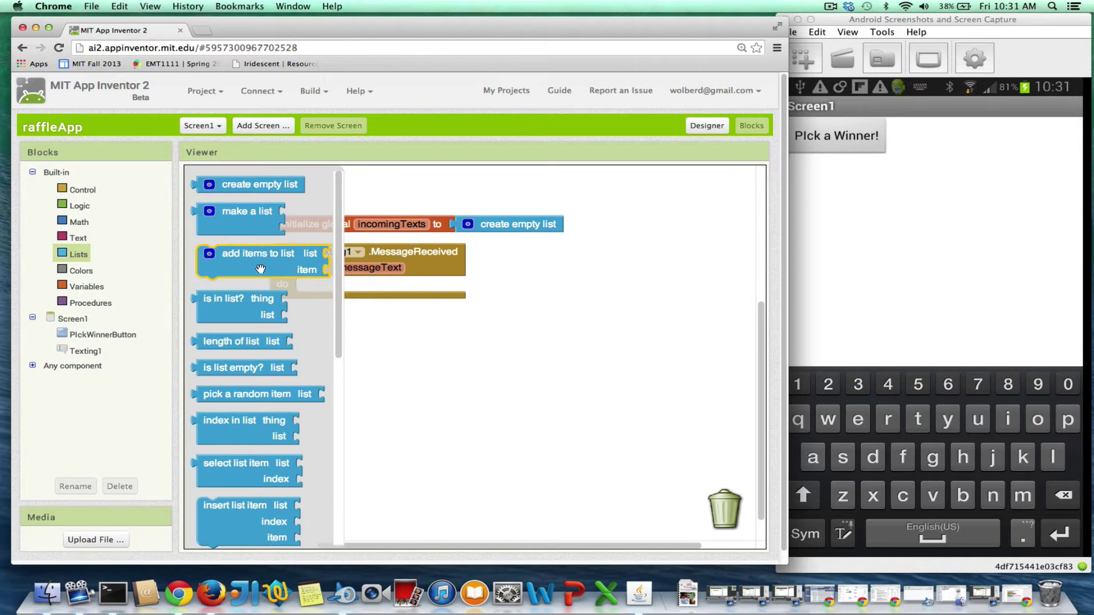
{"action": "left_click_drag", "start_coordinate": [224, 281], "coordinate": [359, 303]}
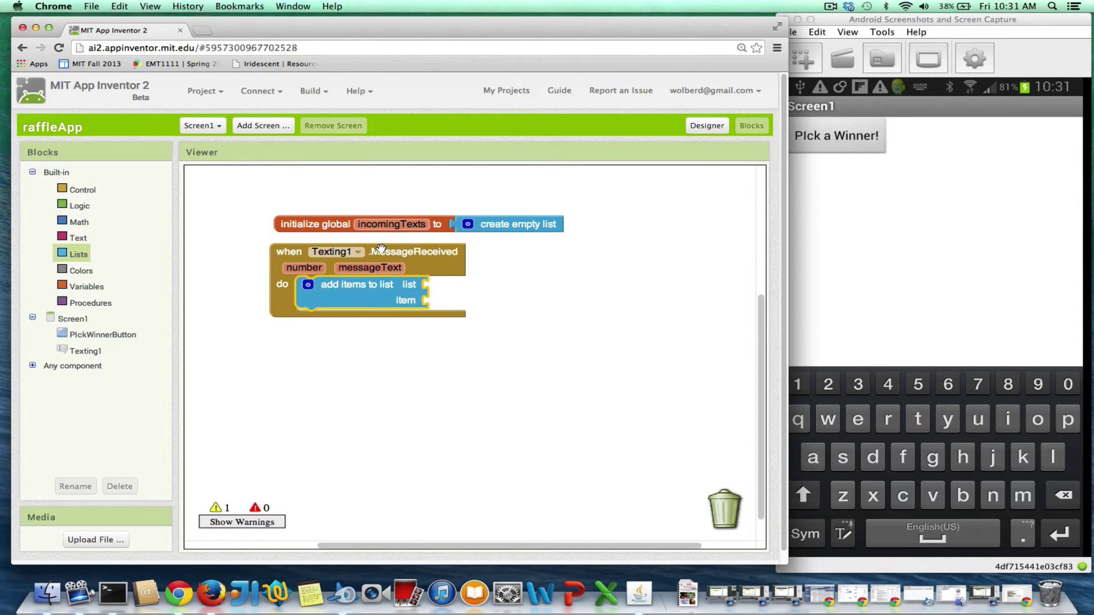
{"action": "left_click", "coordinate": [393, 226]}
{"action": "left_click_drag", "start_coordinate": [402, 242], "coordinate": [444, 285]}
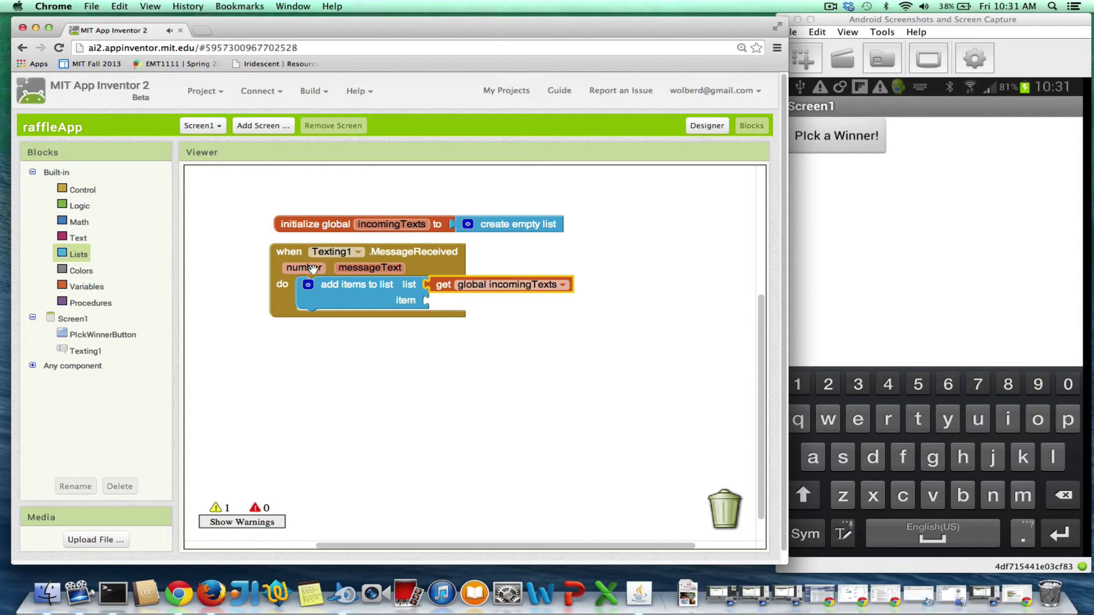
{"action": "left_click", "coordinate": [304, 267]}
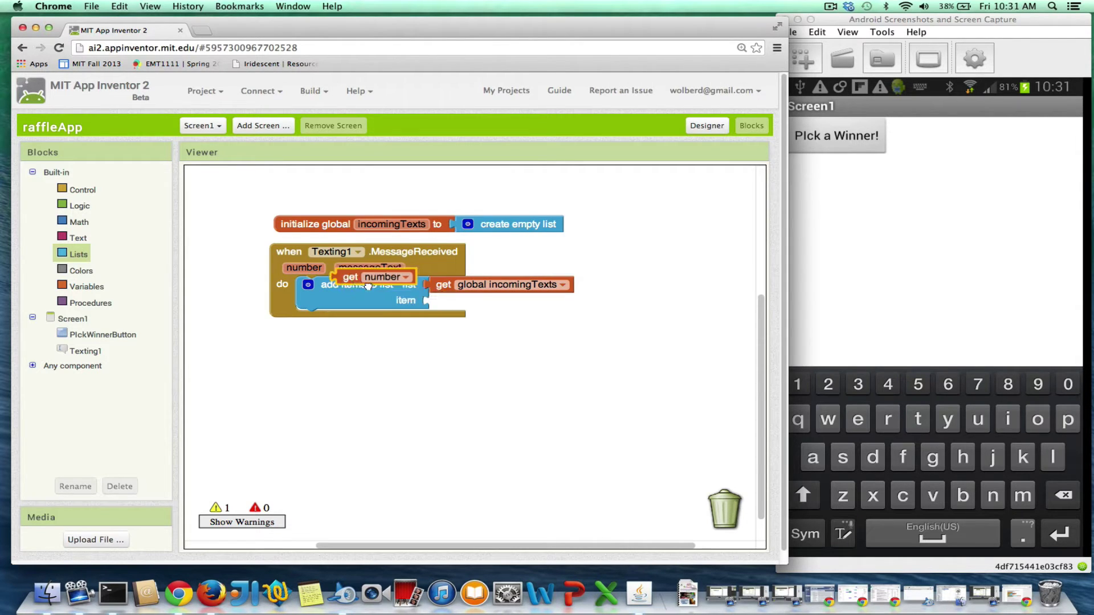
{"action": "left_click_drag", "start_coordinate": [351, 277], "coordinate": [447, 303]}
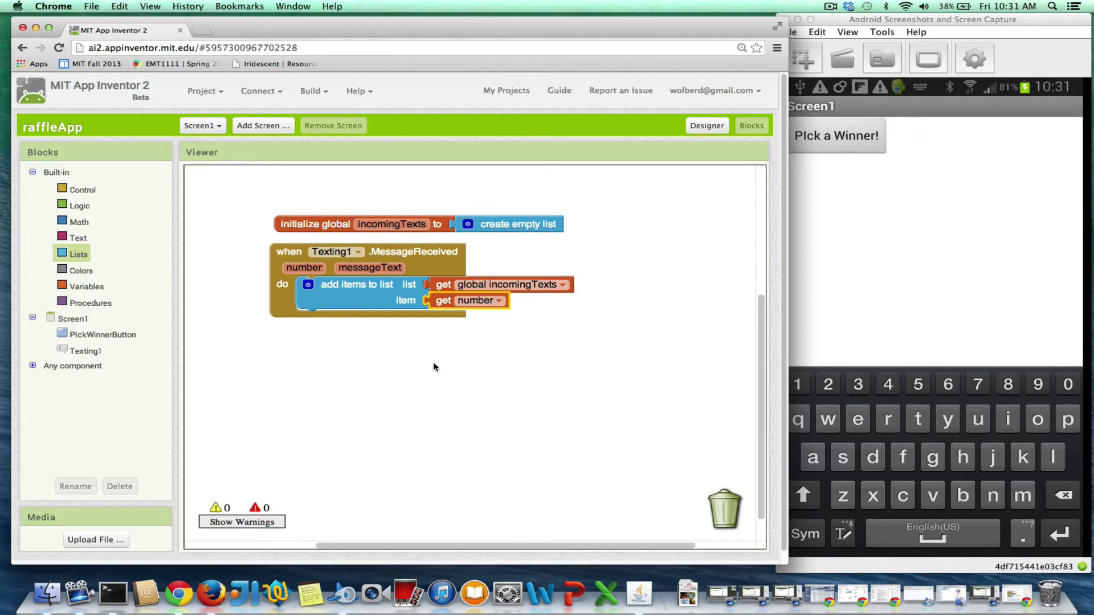
Step: Insert an if block into the handler and bring out an 'is in list?' block
{"action": "left_click", "coordinate": [83, 190]}
{"action": "left_click_drag", "start_coordinate": [219, 202], "coordinate": [318, 306]}
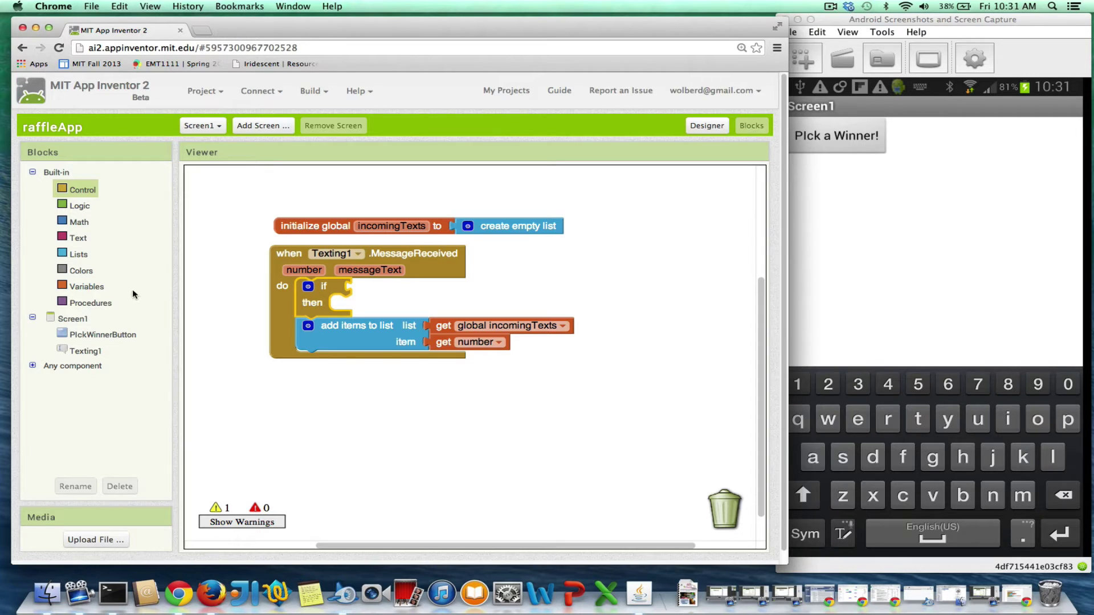
{"action": "left_click", "coordinate": [79, 254]}
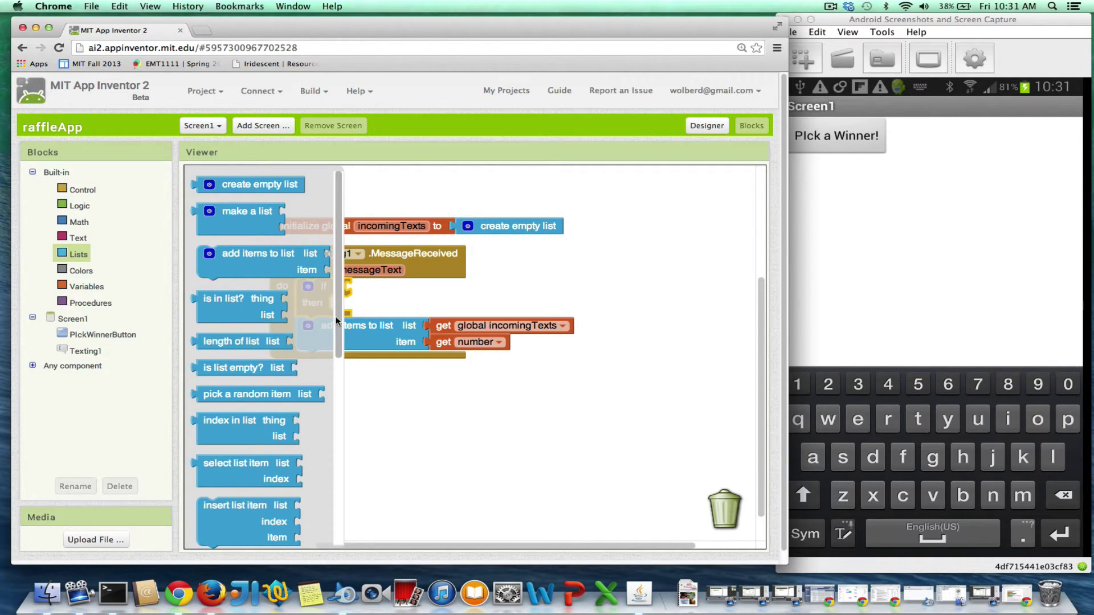
{"action": "left_click_drag", "start_coordinate": [337, 318], "coordinate": [343, 455]}
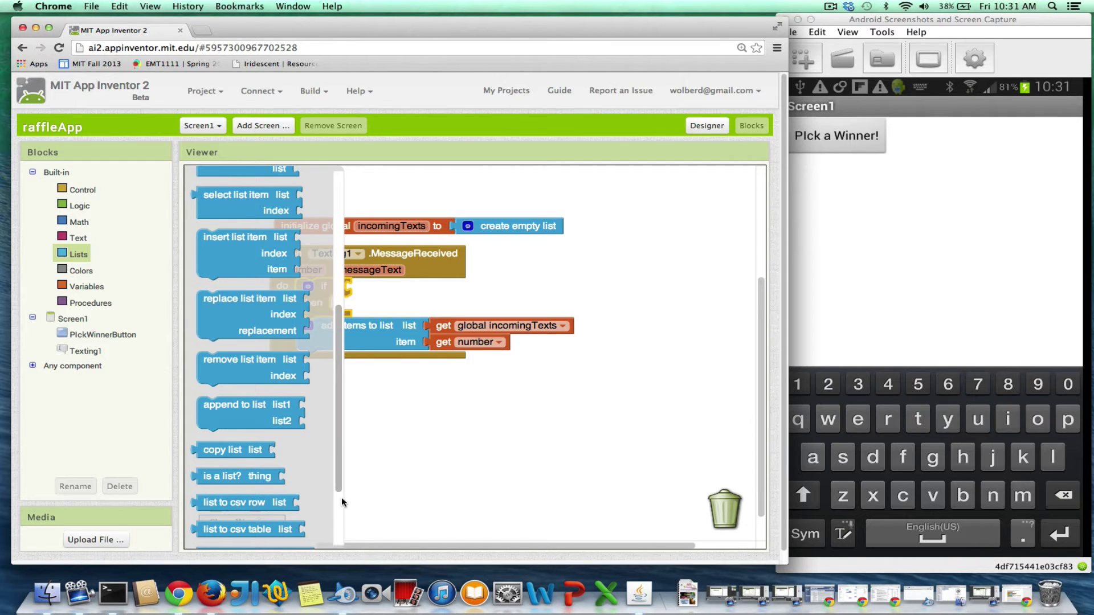
{"action": "mouse_move", "coordinate": [342, 502]}
{"action": "left_mouse_down"}
{"action": "mouse_move", "coordinate": [339, 543]}
{"action": "mouse_move", "coordinate": [333, 342]}
{"action": "left_mouse_up"}
{"action": "left_click_drag", "start_coordinate": [244, 309], "coordinate": [397, 300]}
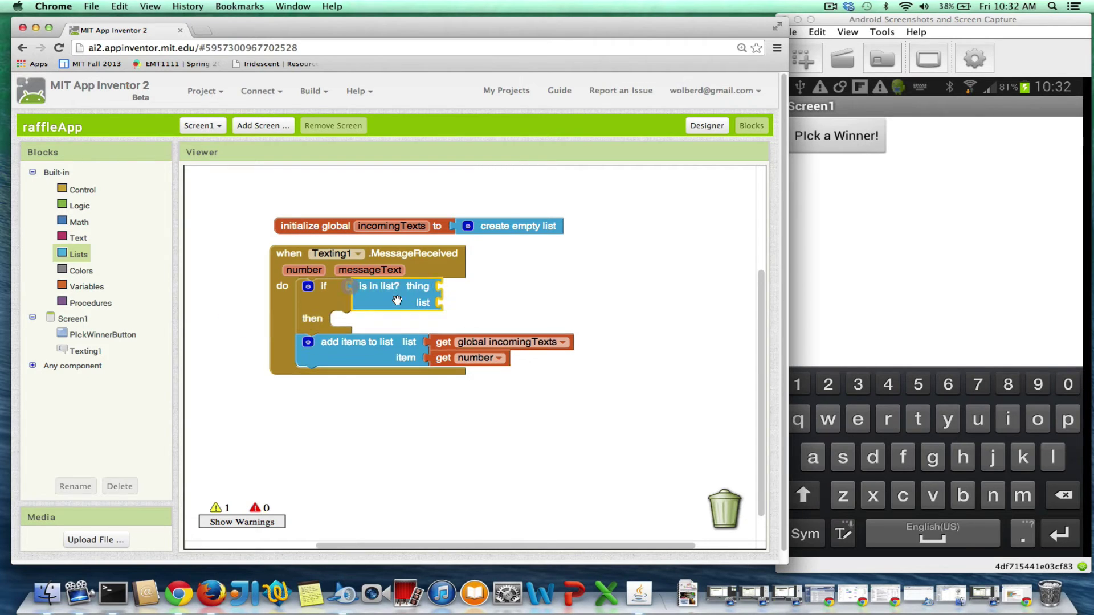
Step: Fill 'is in list?' with number as thing and global incomingTexts as list
{"action": "left_click", "coordinate": [304, 270]}
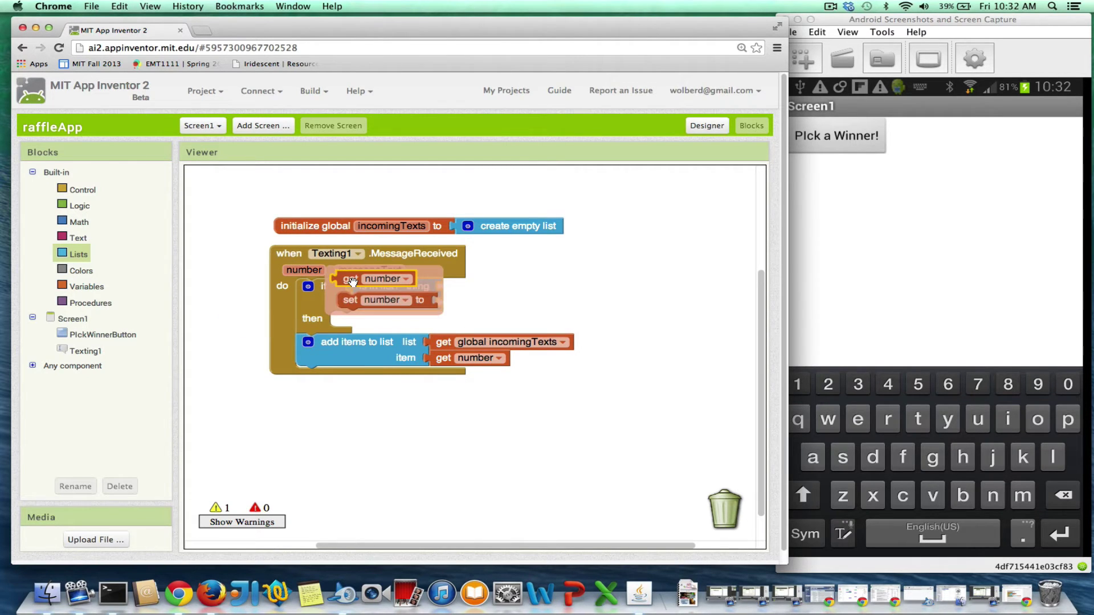
{"action": "left_click_drag", "start_coordinate": [349, 280], "coordinate": [461, 288]}
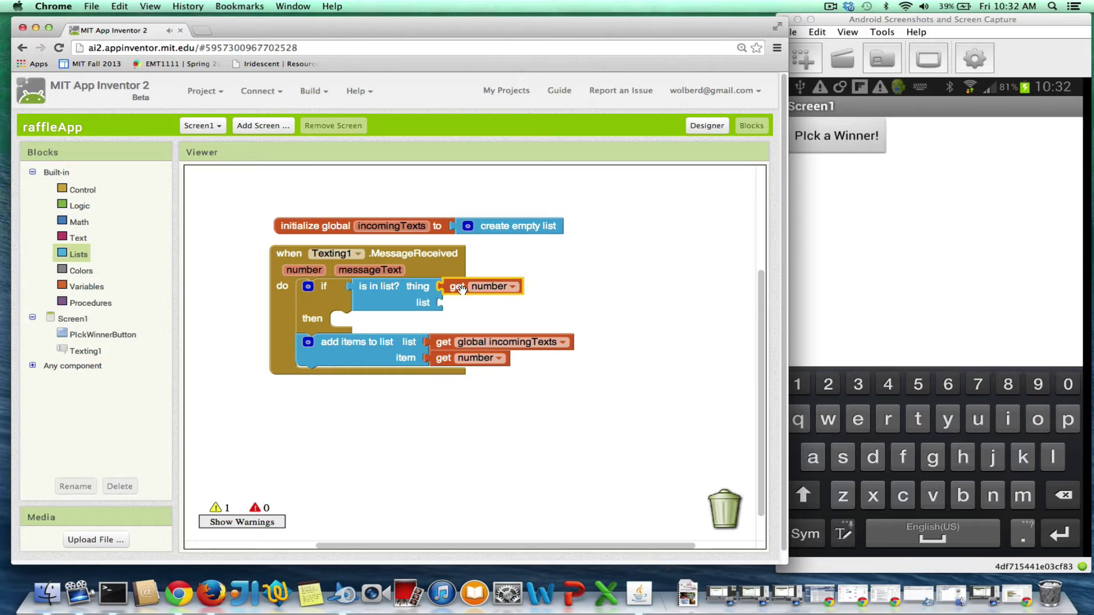
{"action": "left_click", "coordinate": [389, 228]}
{"action": "left_click_drag", "start_coordinate": [402, 244], "coordinate": [462, 301]}
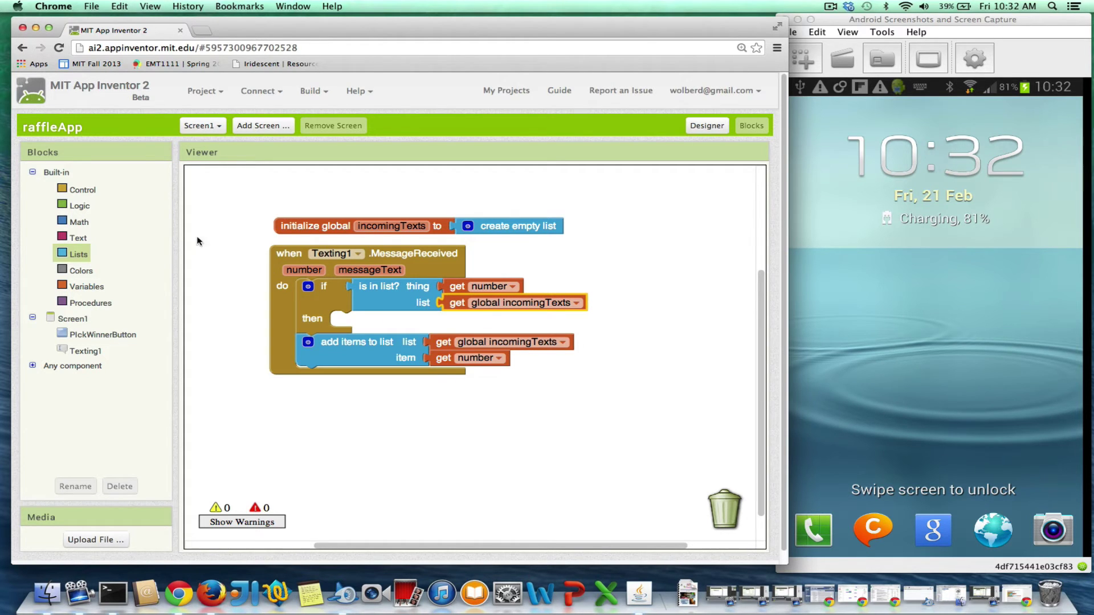
Step: Put a Logic 'not' block in the if socket and plug the 'is in list?' test into it
{"action": "left_click", "coordinate": [71, 206]}
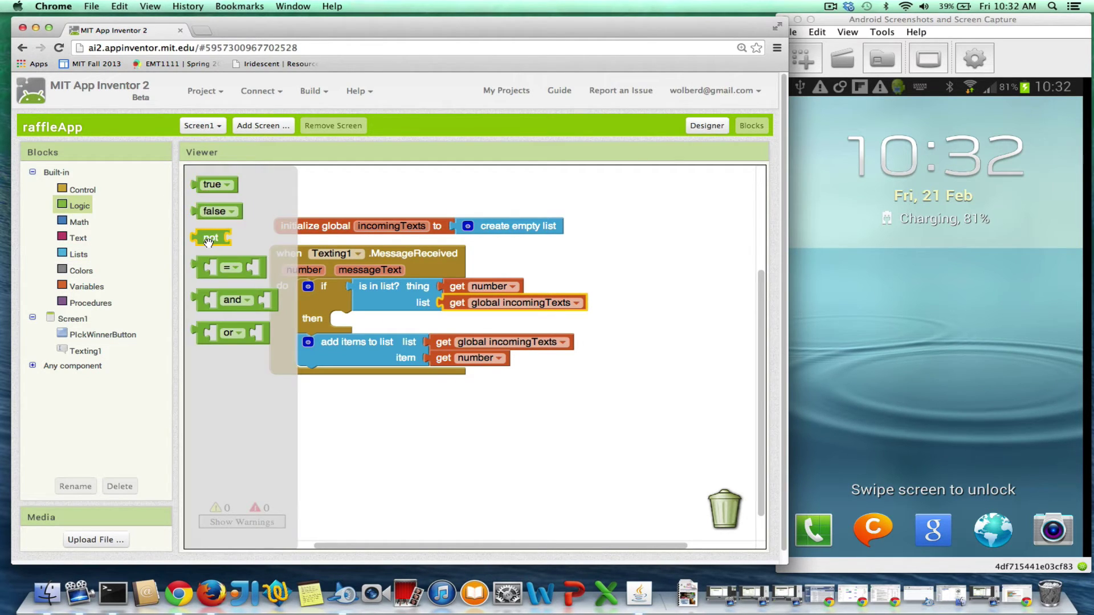
{"action": "left_click_drag", "start_coordinate": [209, 238], "coordinate": [318, 291]}
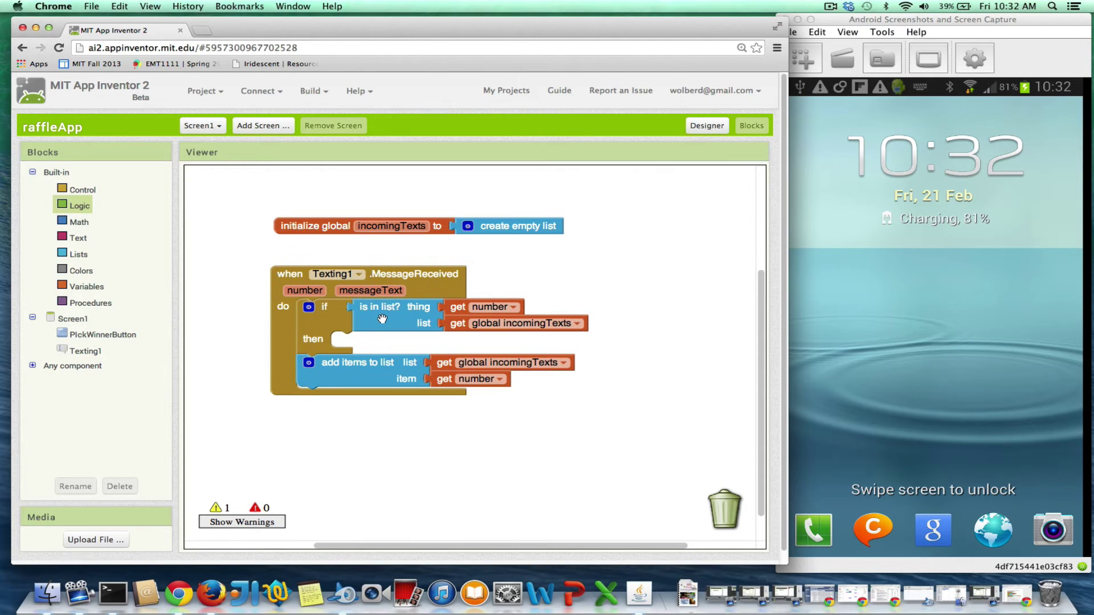
{"action": "mouse_move", "coordinate": [382, 321]}
{"action": "left_mouse_down"}
{"action": "mouse_move", "coordinate": [479, 299]}
{"action": "mouse_move", "coordinate": [408, 302]}
{"action": "mouse_move", "coordinate": [380, 335]}
{"action": "left_mouse_up"}
{"action": "mouse_move", "coordinate": [342, 288]}
{"action": "left_mouse_down"}
{"action": "mouse_move", "coordinate": [436, 297]}
{"action": "mouse_move", "coordinate": [470, 342]}
{"action": "mouse_move", "coordinate": [475, 316]}
{"action": "mouse_move", "coordinate": [329, 353]}
{"action": "left_mouse_up"}
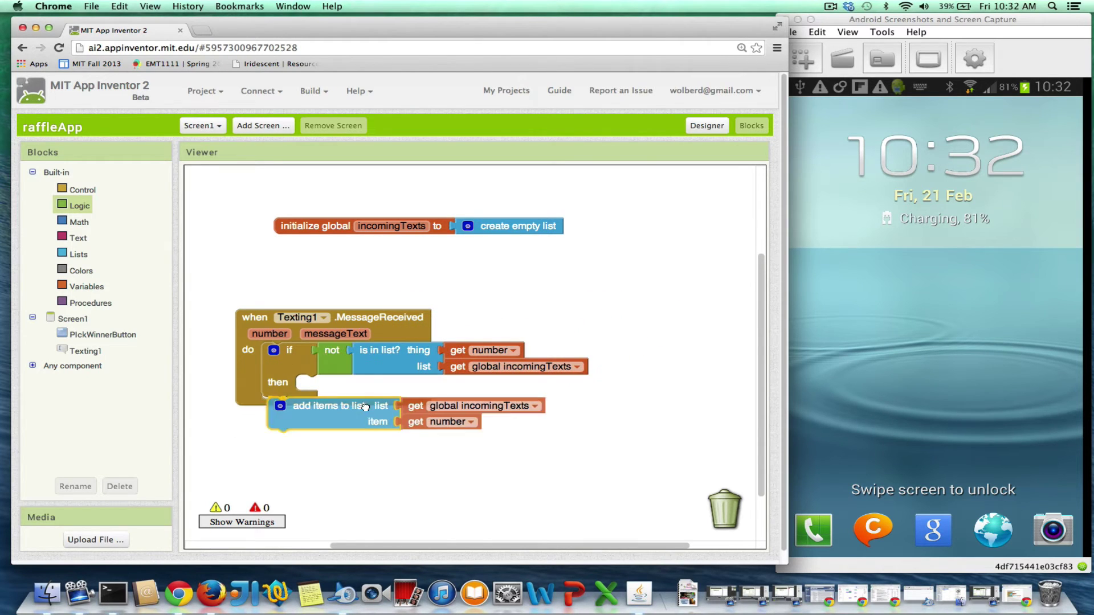
Step: Move 'add items to list' into the then branch and reposition the event handler
{"action": "left_click_drag", "start_coordinate": [343, 410], "coordinate": [376, 393]}
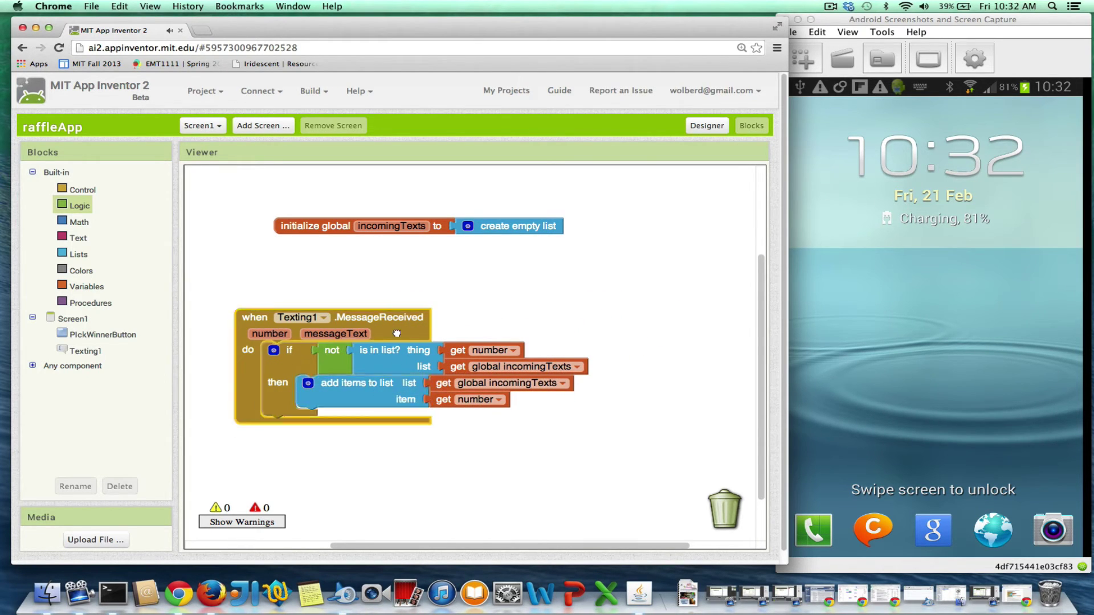
{"action": "left_click_drag", "start_coordinate": [399, 339], "coordinate": [434, 272]}
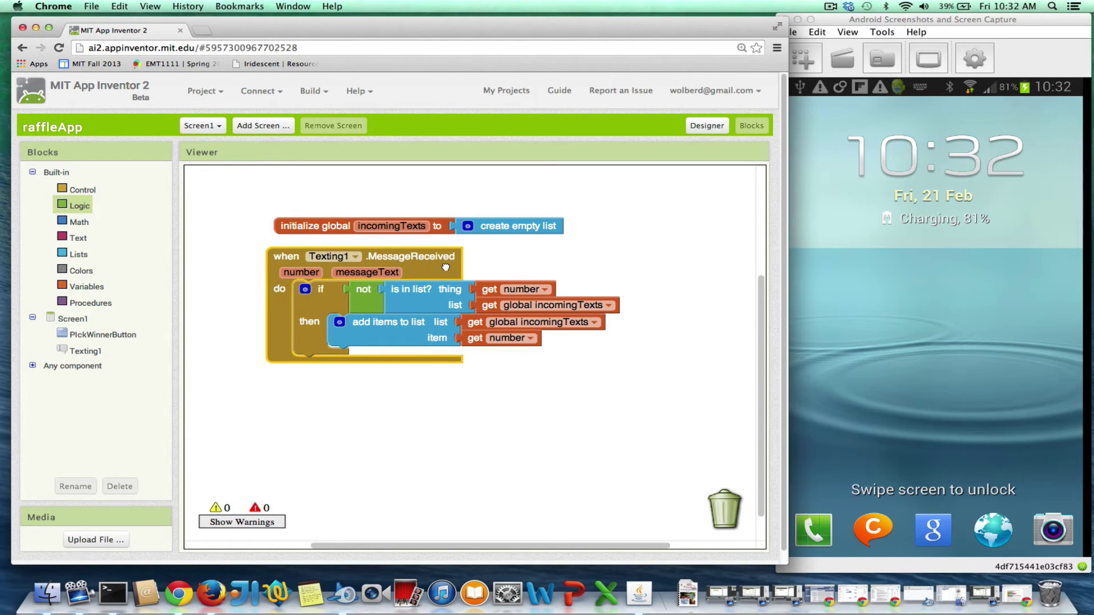
{"action": "left_click_drag", "start_coordinate": [434, 267], "coordinate": [445, 264]}
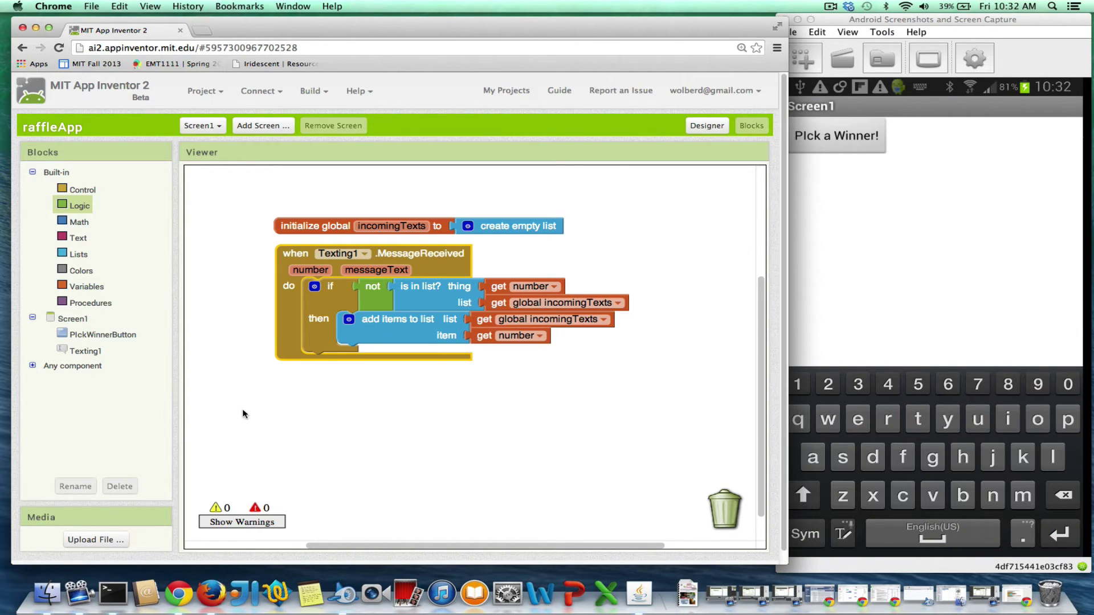
Step: Add a 'when PickWinnerButton.Click' event block to the workspace
{"action": "left_click", "coordinate": [102, 334]}
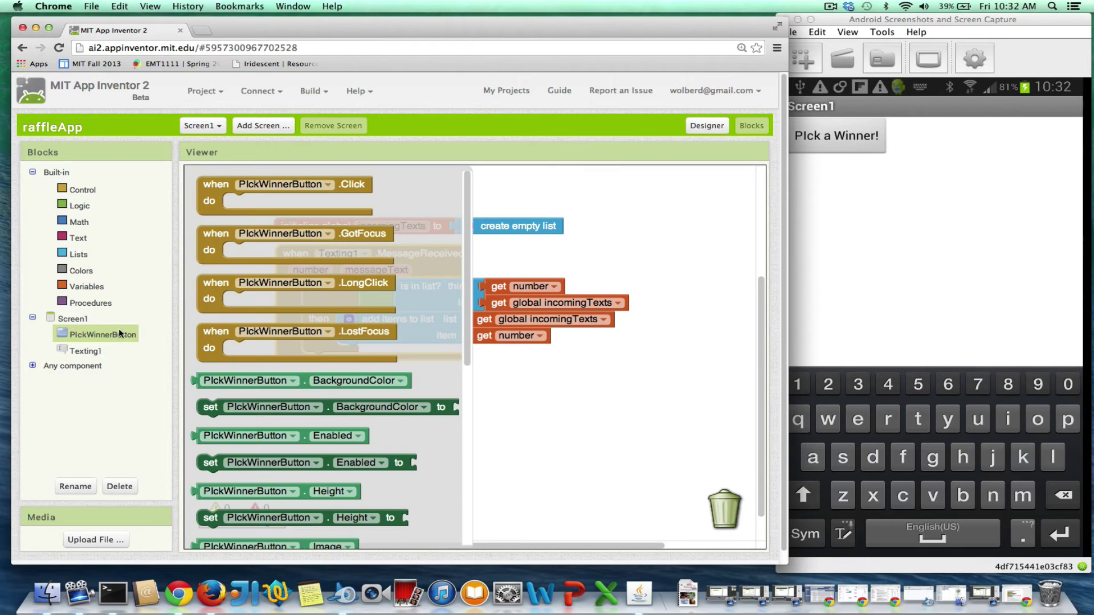
{"action": "mouse_move", "coordinate": [273, 187]}
{"action": "left_mouse_down"}
{"action": "mouse_move", "coordinate": [211, 307]}
{"action": "mouse_move", "coordinate": [286, 393]}
{"action": "left_mouse_up"}
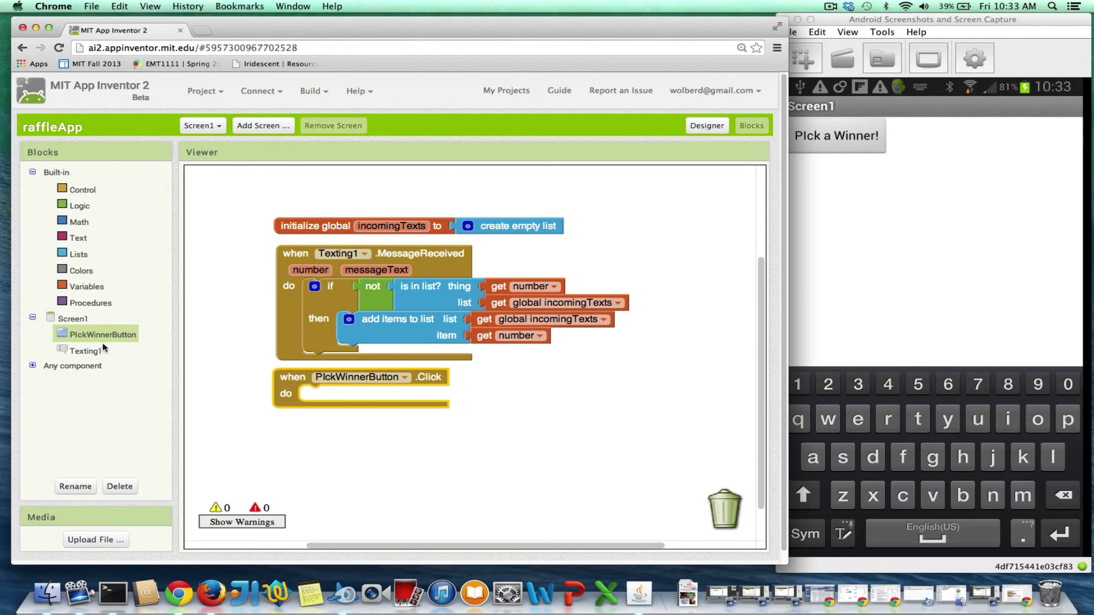
{"action": "left_click", "coordinate": [85, 351]}
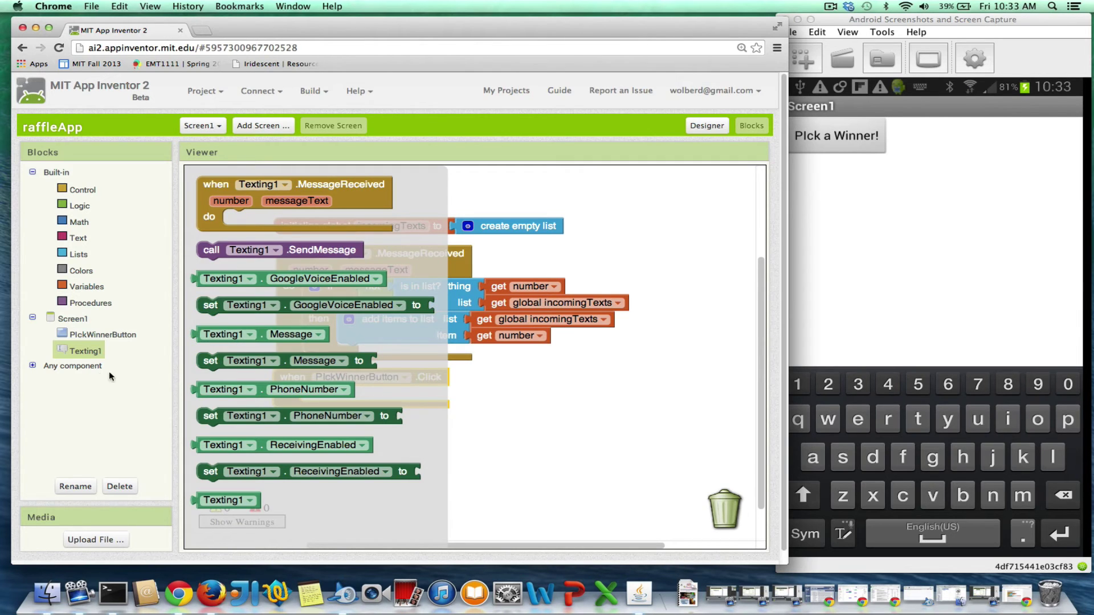
Step: Add a PhoneCall component from the Social palette to Screen1 in the Designer
{"action": "left_click", "coordinate": [692, 178]}
{"action": "left_click", "coordinate": [706, 126]}
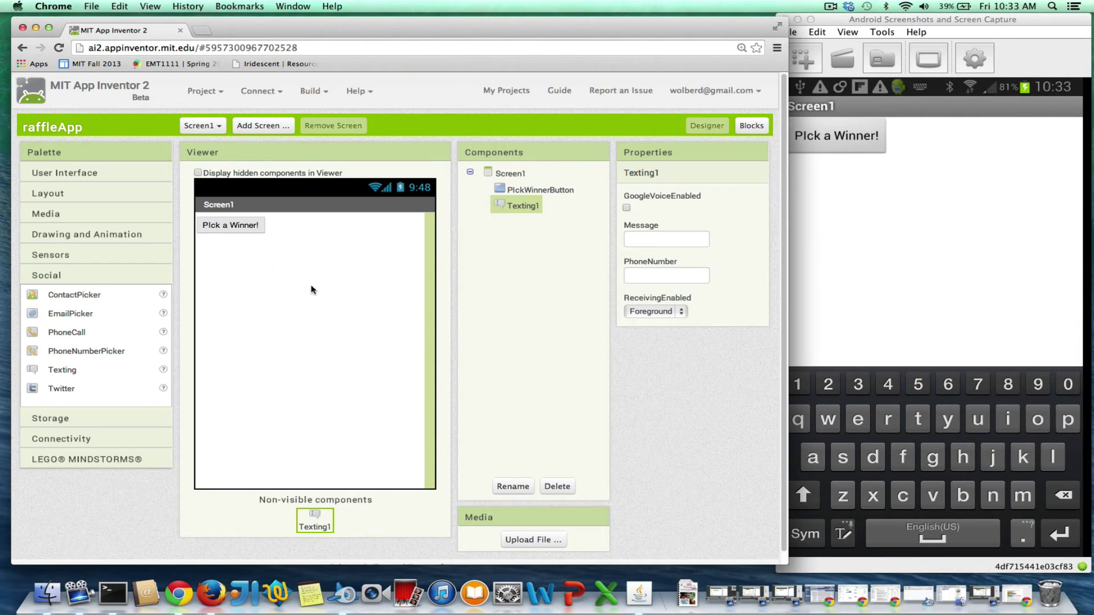
{"action": "left_click_drag", "start_coordinate": [67, 333], "coordinate": [337, 441]}
Step: Put 'set PhoneCall1.PhoneNumber' then 'call PhoneCall1.MakePhoneCall' inside PickWinnerButton.Click
{"action": "left_click", "coordinate": [751, 125]}
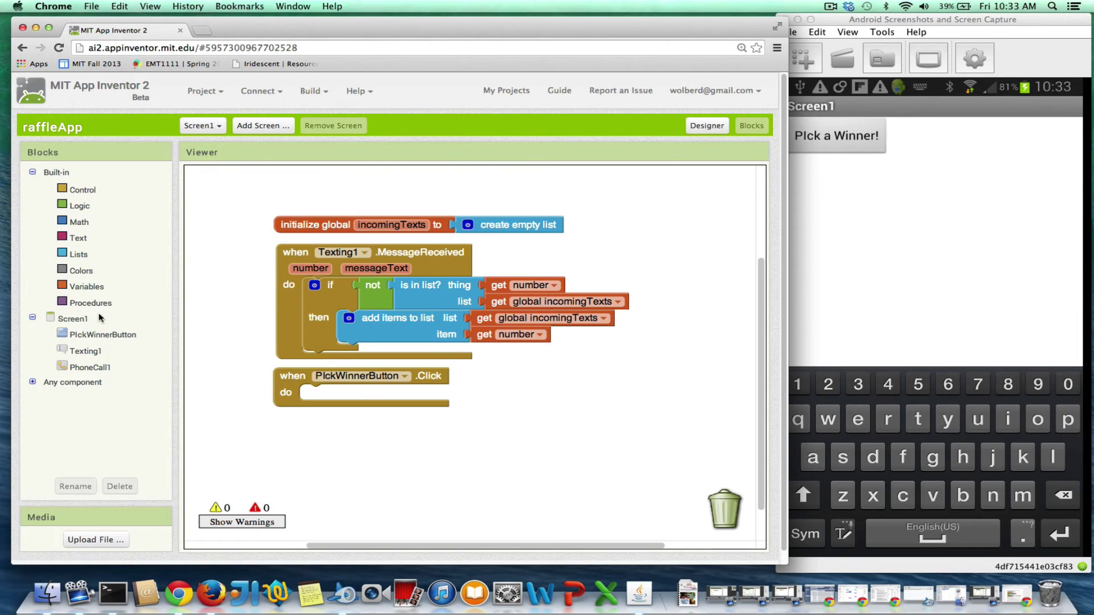
{"action": "left_click", "coordinate": [90, 367]}
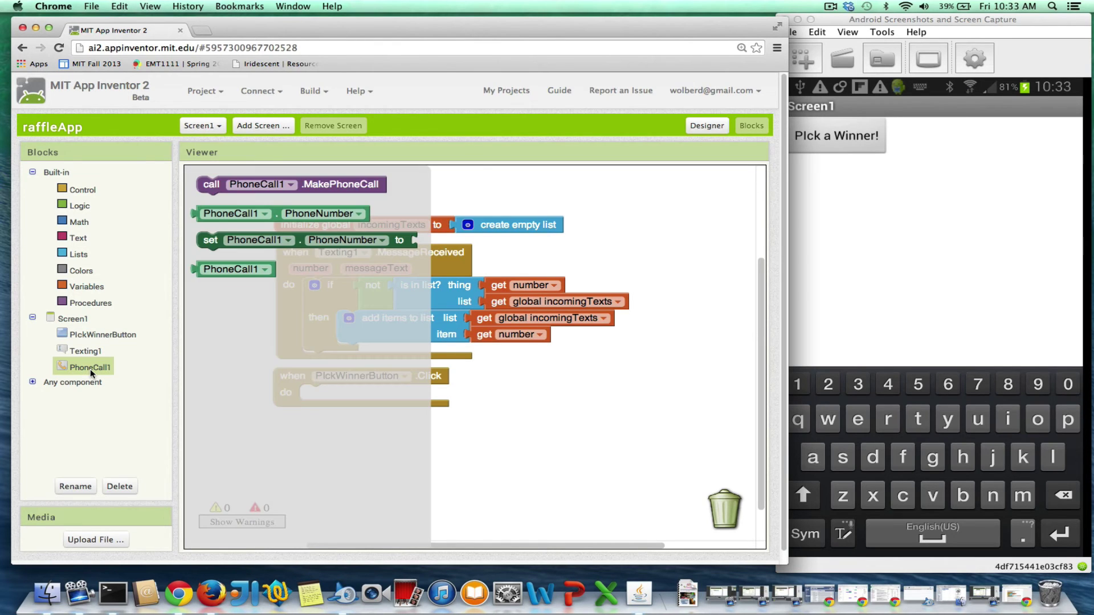
{"action": "left_click_drag", "start_coordinate": [341, 185], "coordinate": [451, 398]}
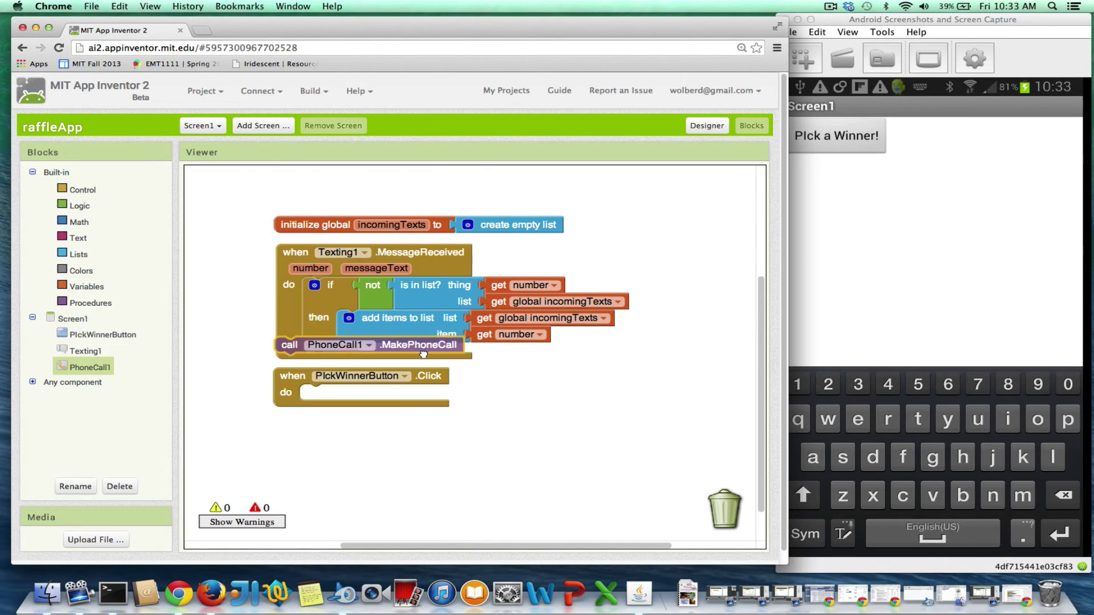
{"action": "left_click", "coordinate": [96, 369]}
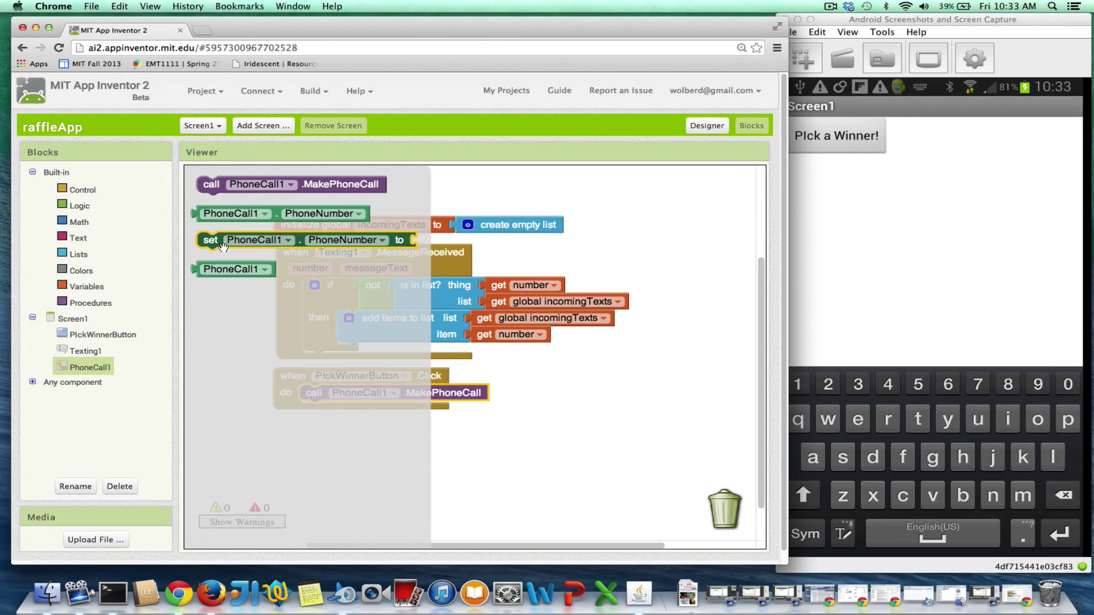
{"action": "mouse_move", "coordinate": [216, 240]}
{"action": "left_mouse_down"}
{"action": "mouse_move", "coordinate": [290, 318]}
{"action": "mouse_move", "coordinate": [318, 392]}
{"action": "left_mouse_up"}
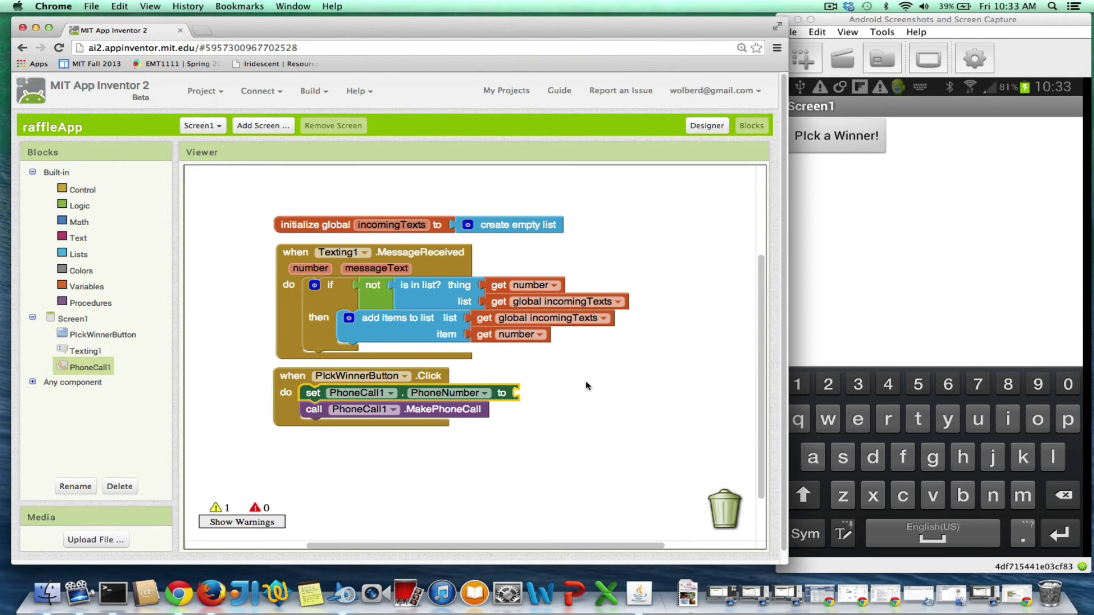
Step: Plug 'pick a random item' from global incomingTexts into the PhoneNumber socket
{"action": "left_click", "coordinate": [77, 254]}
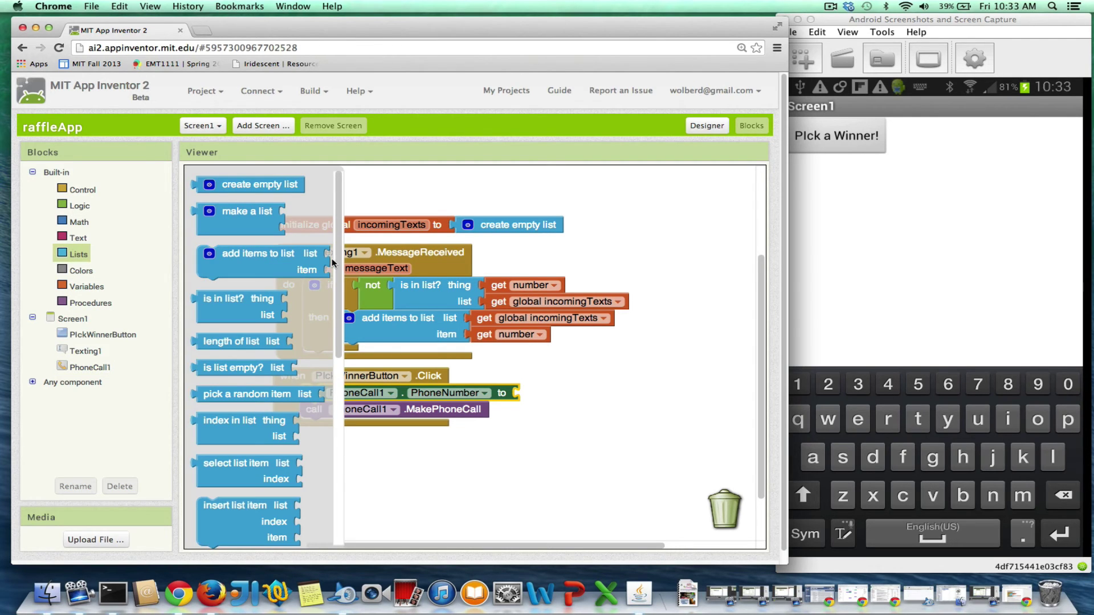
{"action": "mouse_move", "coordinate": [247, 394]}
{"action": "left_mouse_down"}
{"action": "mouse_move", "coordinate": [601, 395]}
{"action": "mouse_move", "coordinate": [585, 395]}
{"action": "left_mouse_up"}
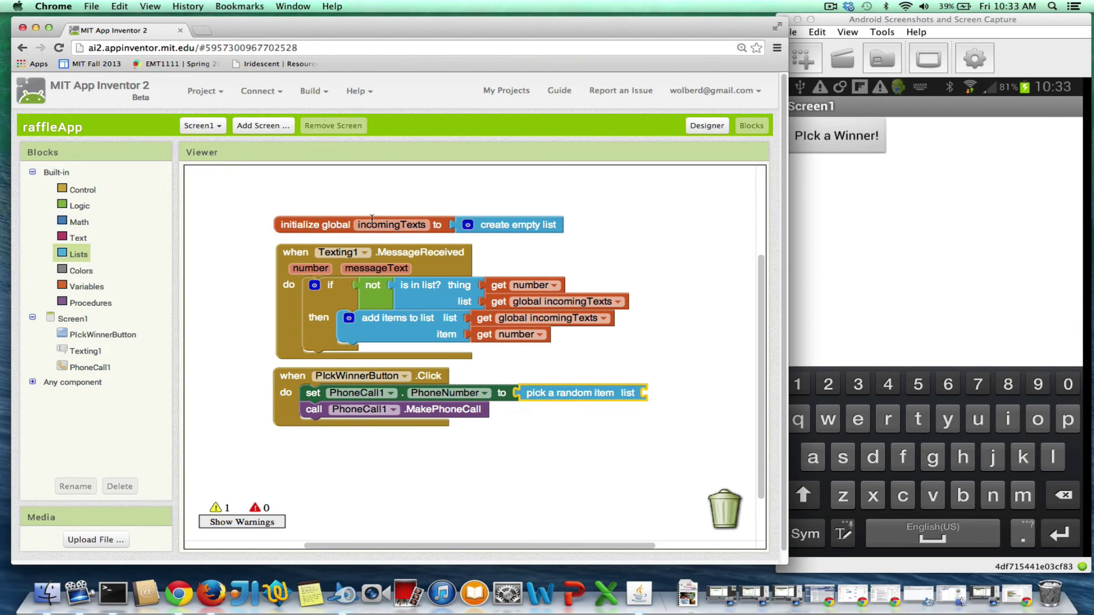
{"action": "mouse_move", "coordinate": [432, 245]}
{"action": "left_mouse_down"}
{"action": "mouse_move", "coordinate": [643, 398]}
{"action": "mouse_move", "coordinate": [659, 393]}
{"action": "left_mouse_up"}
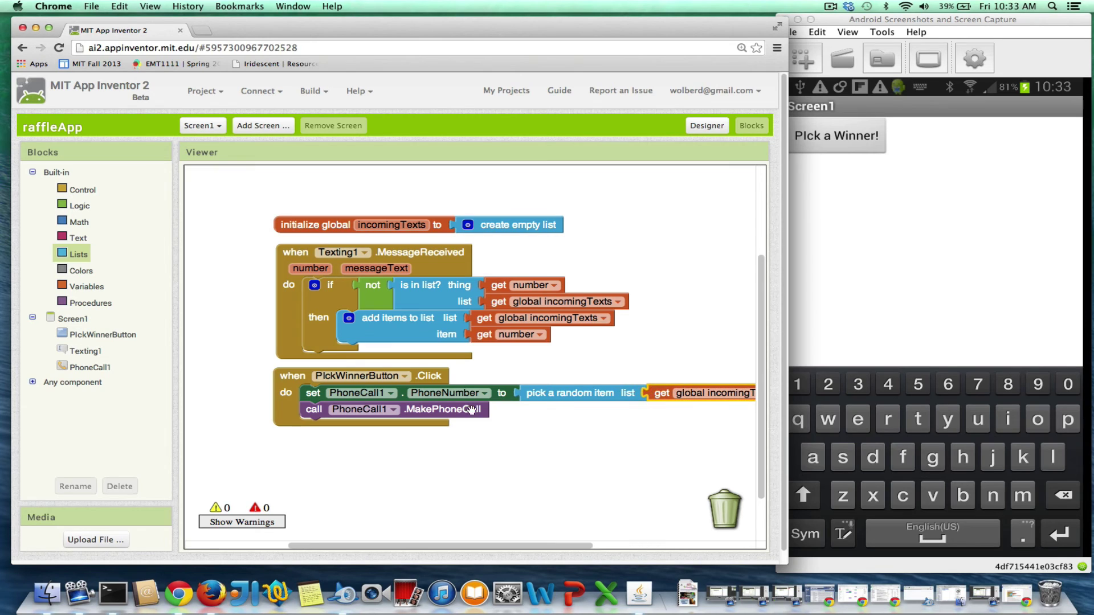
Step: Shift the Pick a Winner handler, message handler and global initializer left to align them
{"action": "left_click_drag", "start_coordinate": [291, 396], "coordinate": [236, 397]}
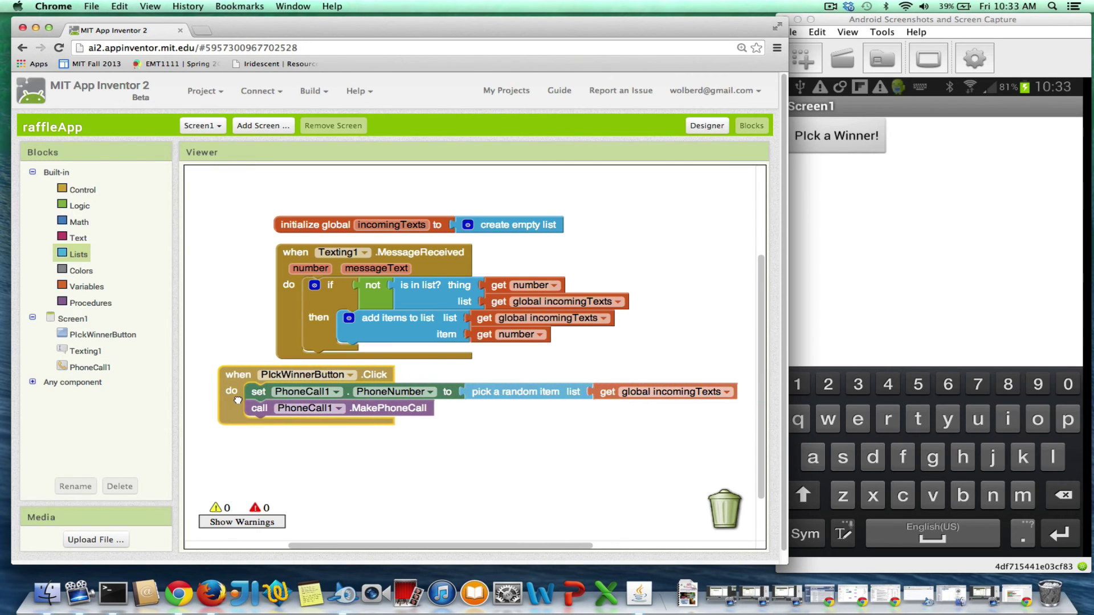
{"action": "left_click_drag", "start_coordinate": [291, 256], "coordinate": [240, 254]}
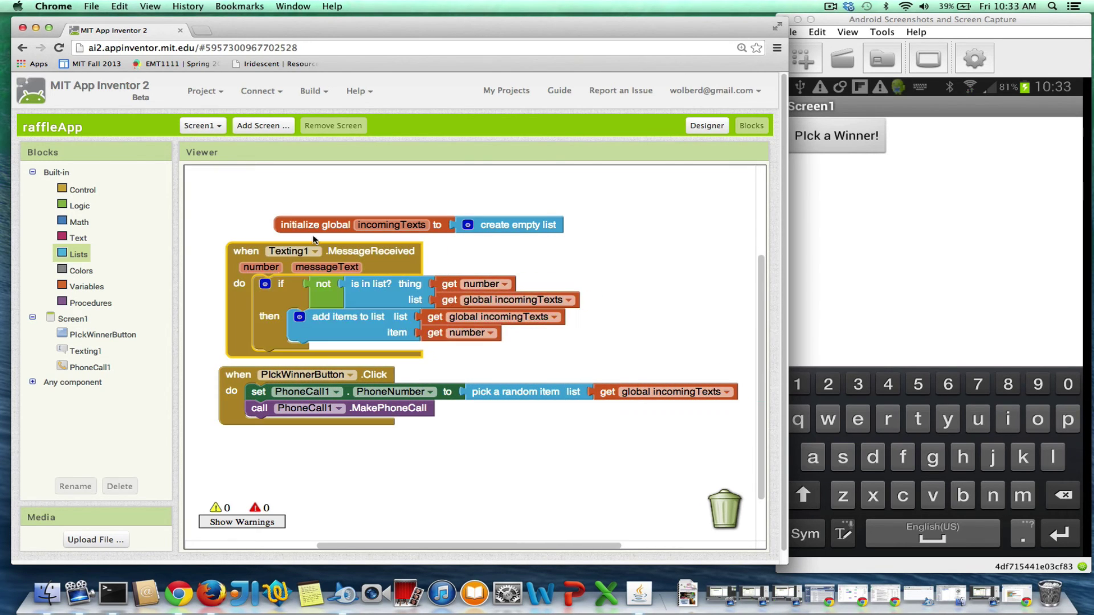
{"action": "left_click_drag", "start_coordinate": [314, 221], "coordinate": [272, 215]}
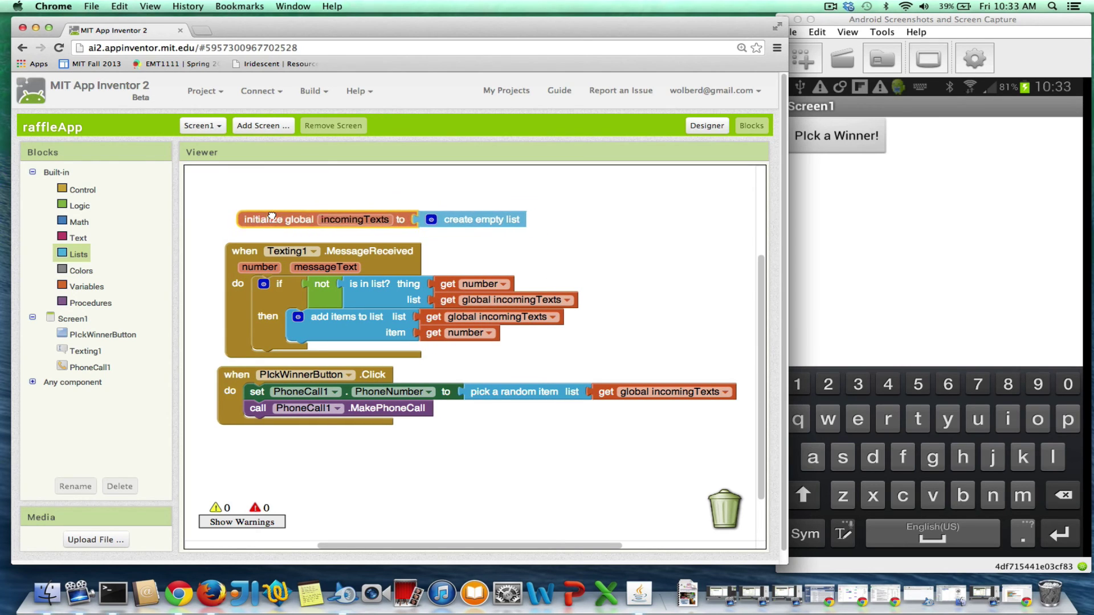